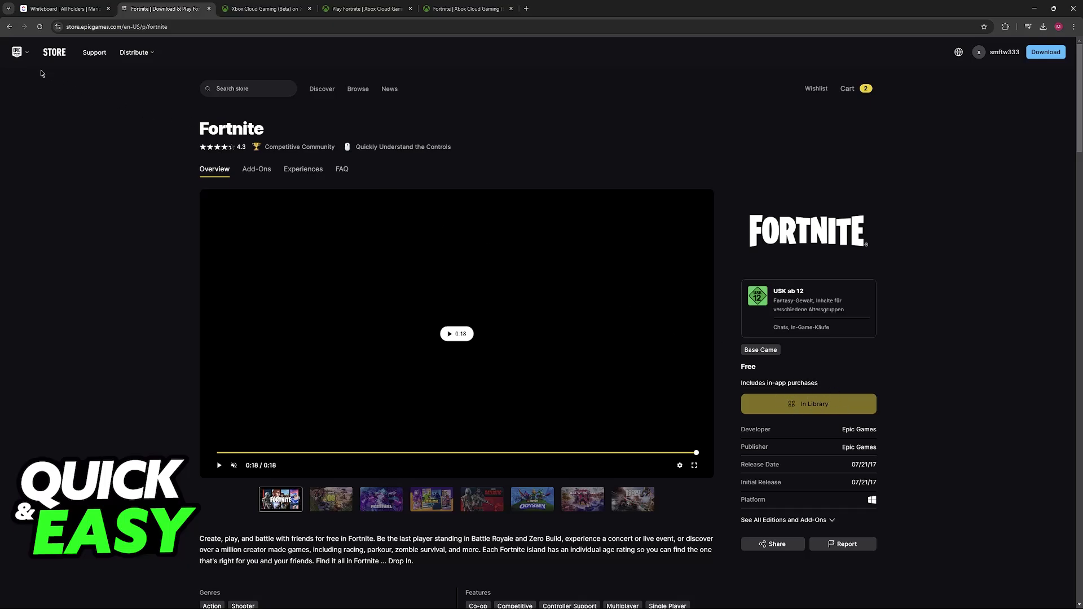
On the Fortnite store page, open the Epic logo menu with its Play, Discover and Create links.
click(16, 54)
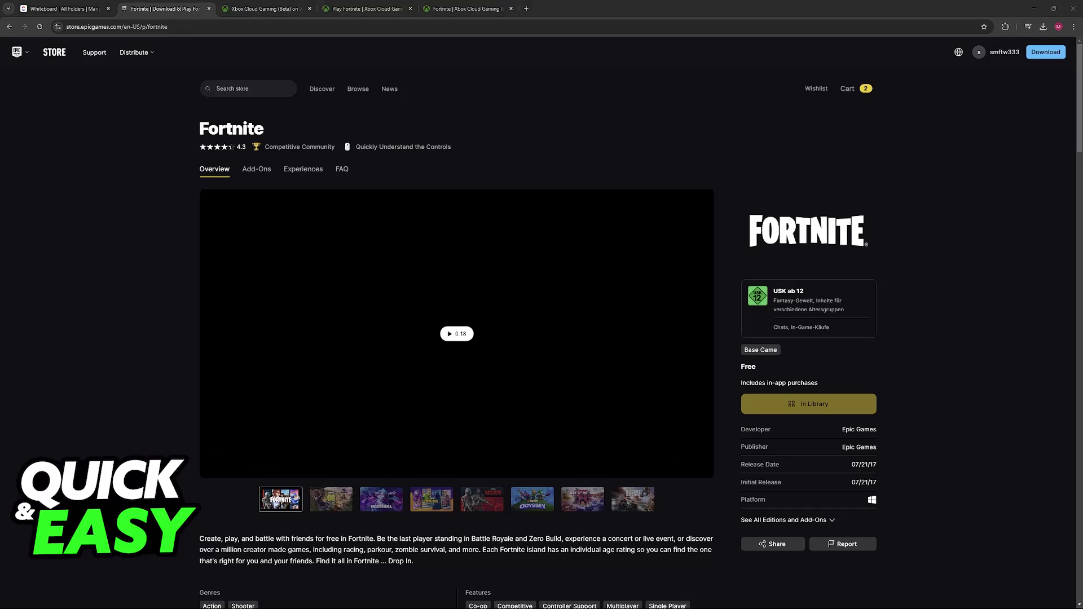
Switch back and forth between the Xbox Cloud Gaming home tab and the Fortnite game tab.
click(262, 9)
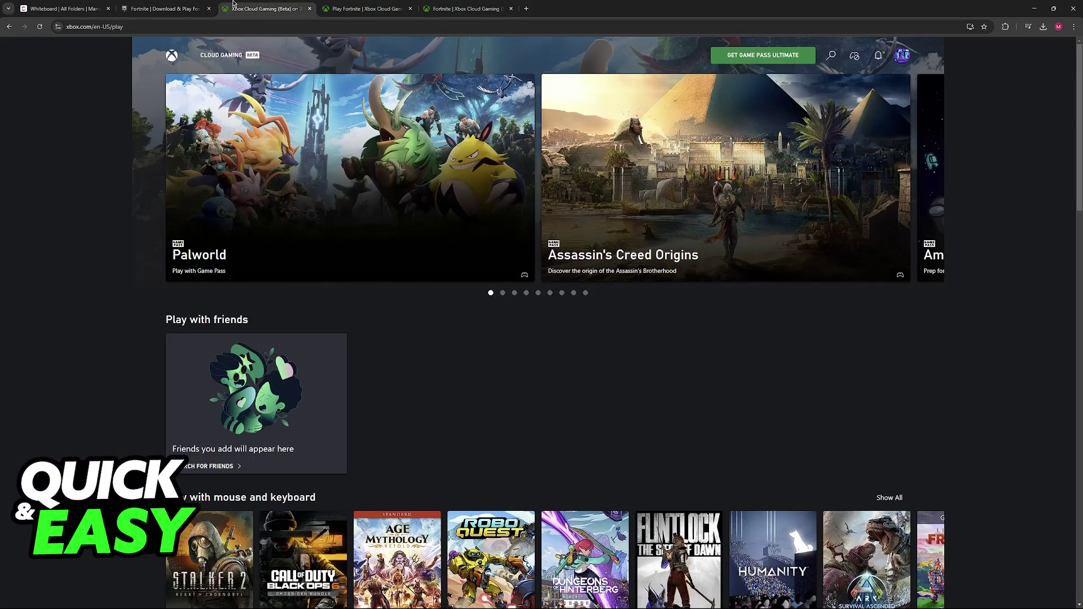
click(360, 4)
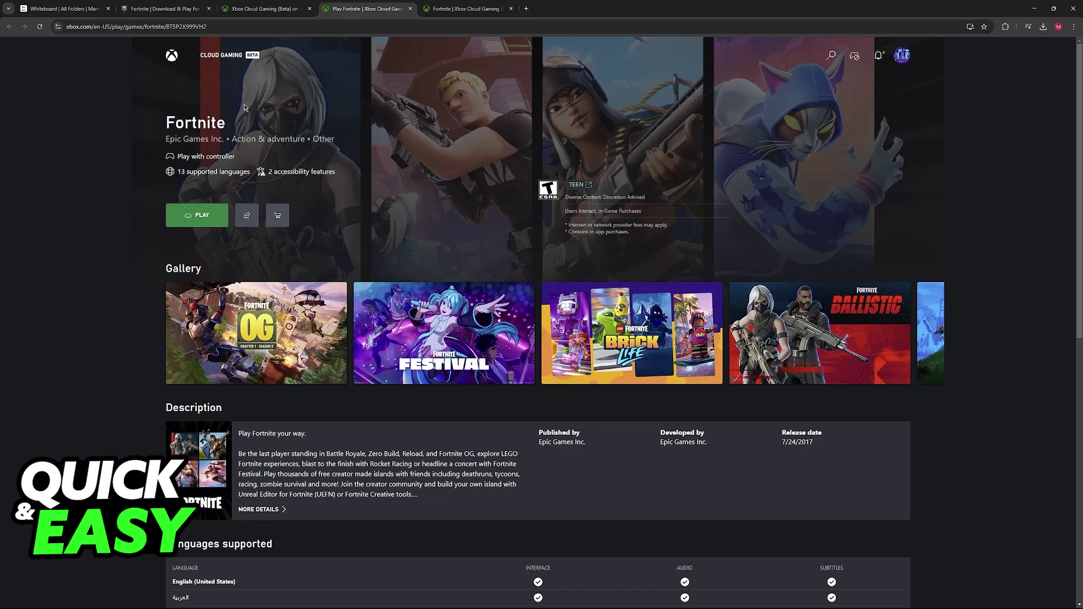
click(264, 8)
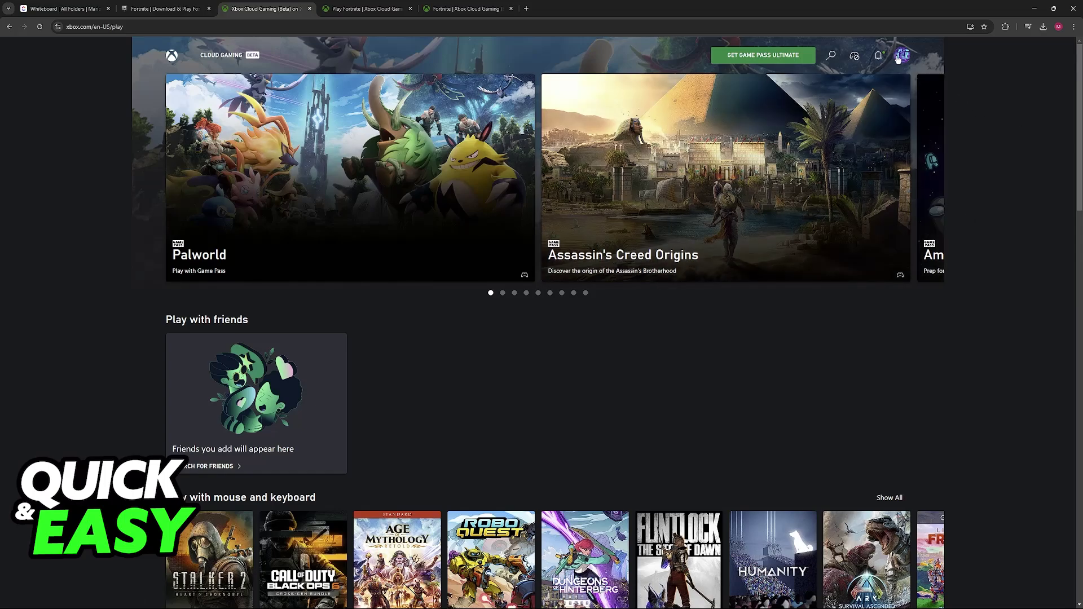
click(388, 7)
click(279, 8)
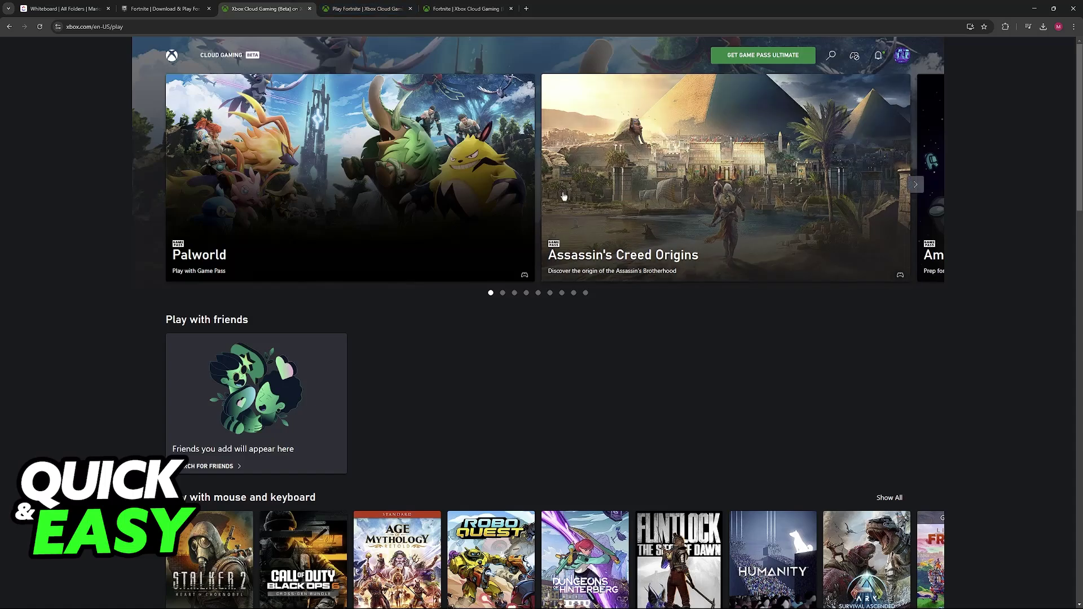
scroll(203, 382, down, 2)
scroll(203, 381, down, 2)
scroll(203, 382, down, 1)
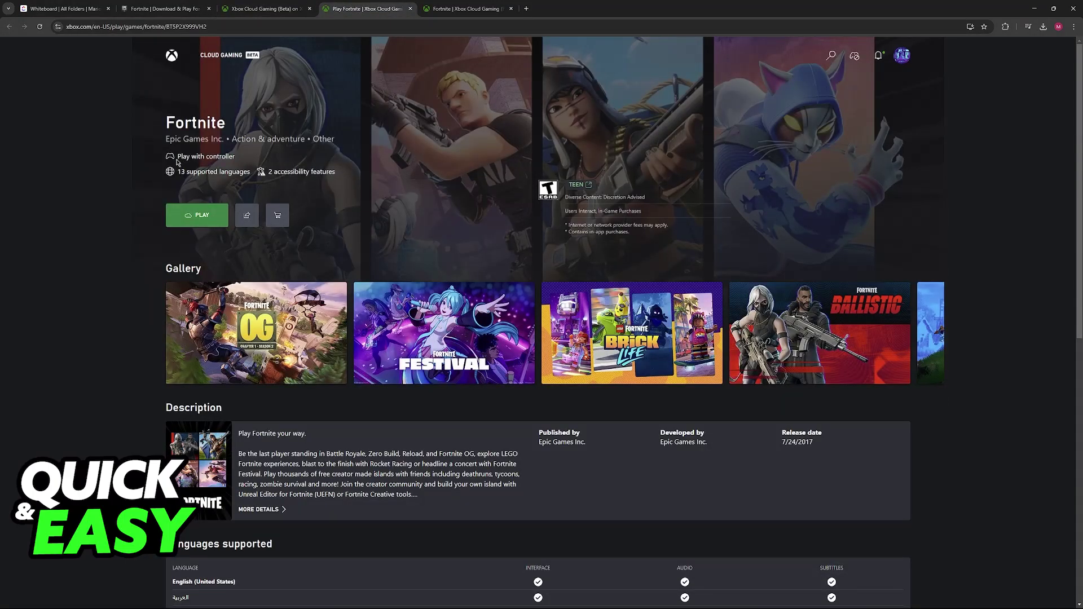
Bring up the Fortnite | Xbox Cloud Gaming tab showing the roughly 90-minute queue.
click(457, 9)
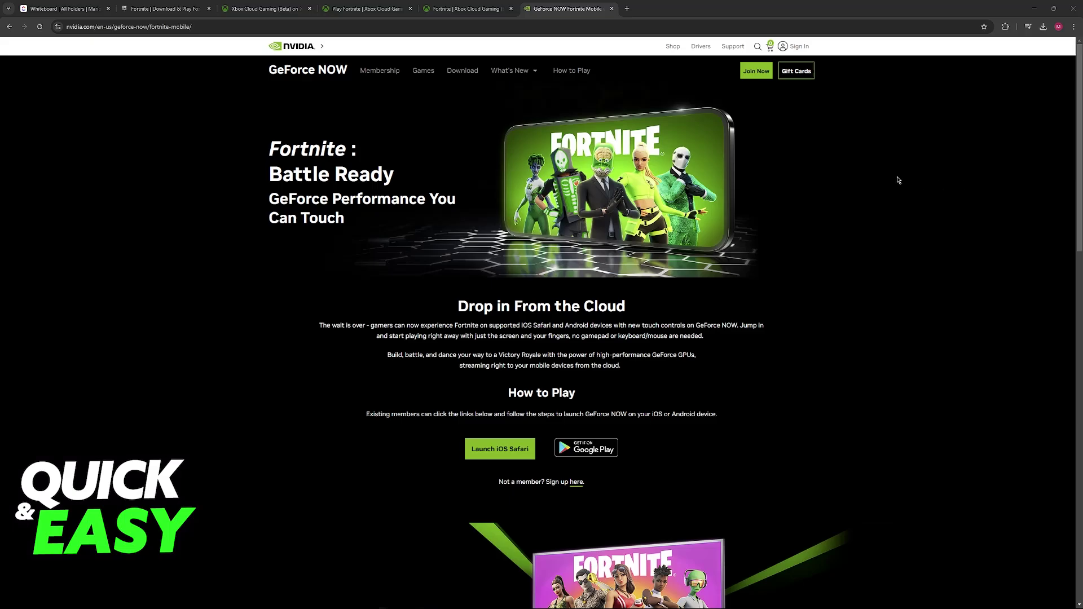
scroll(841, 175, down, 2)
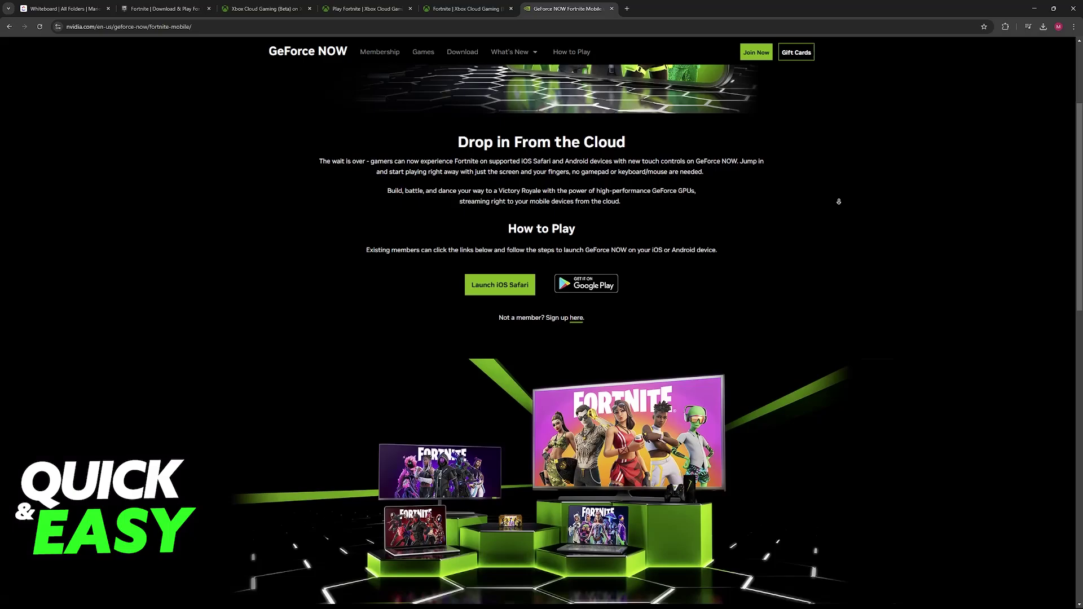
scroll(839, 201, down, 1)
scroll(839, 200, down, 1)
scroll(838, 198, down, 1)
scroll(837, 196, down, 1)
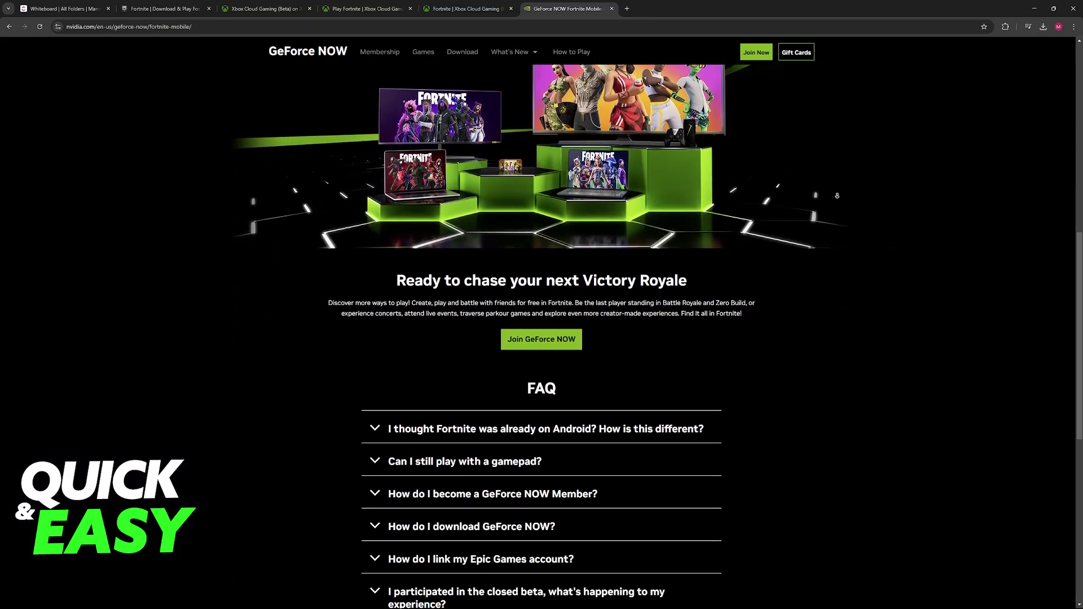
scroll(837, 196, up, 1)
scroll(829, 127, up, 4)
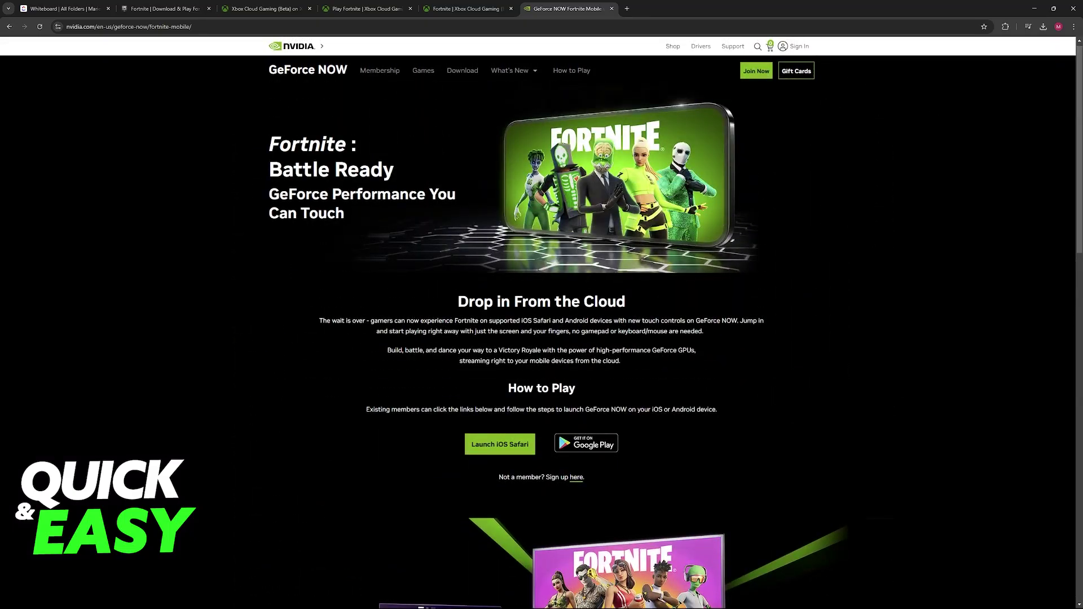